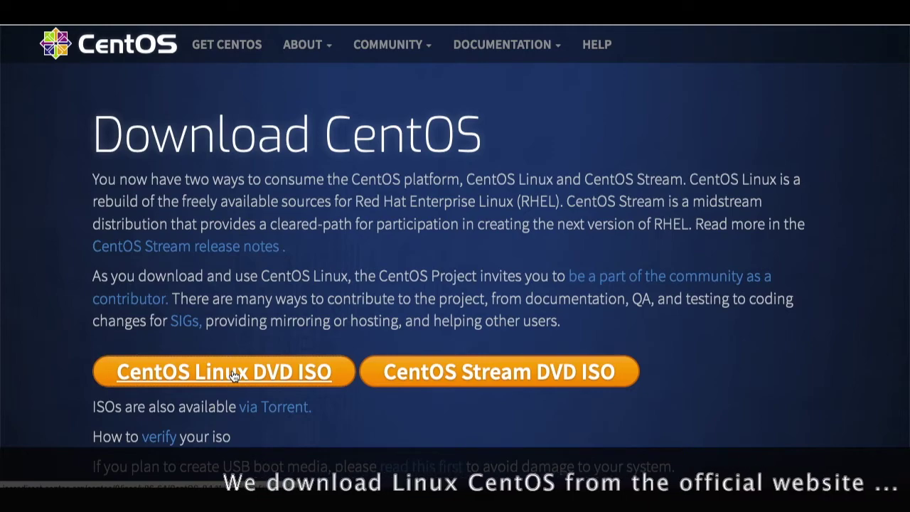
Download the CentOS Linux DVD ISO and load CentOS-8.1.1911-x86_64-dvd1.iso as the source image in balenaEtcher
{"action": "left_click", "coordinate": [233, 375]}
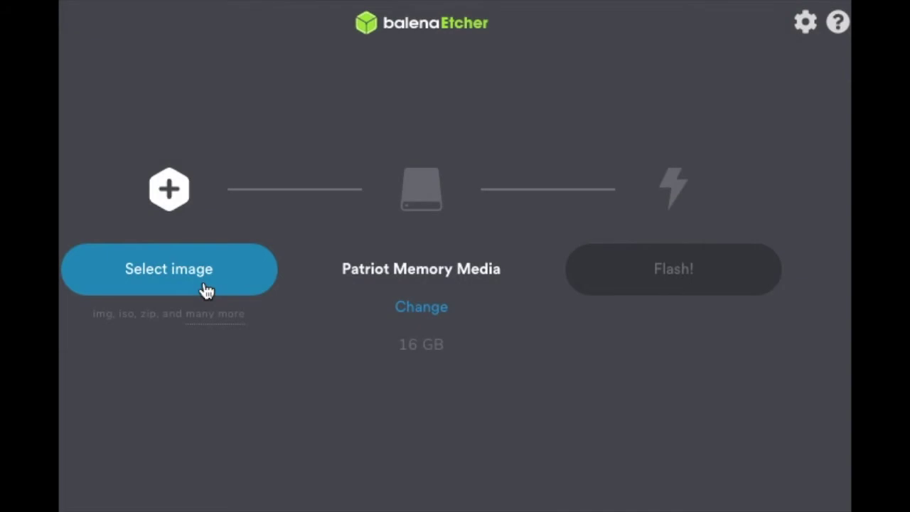
{"action": "left_click", "coordinate": [205, 289]}
{"action": "left_click", "coordinate": [273, 51]}
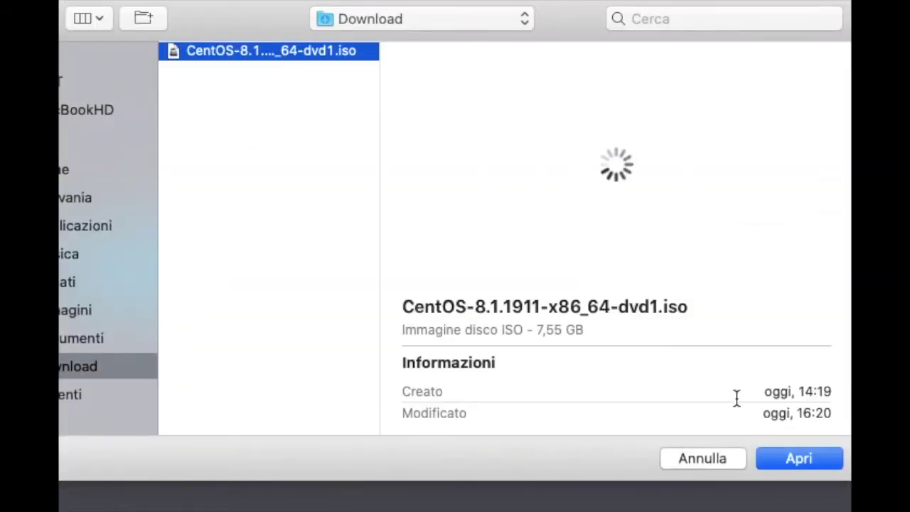
{"action": "left_click", "coordinate": [779, 459]}
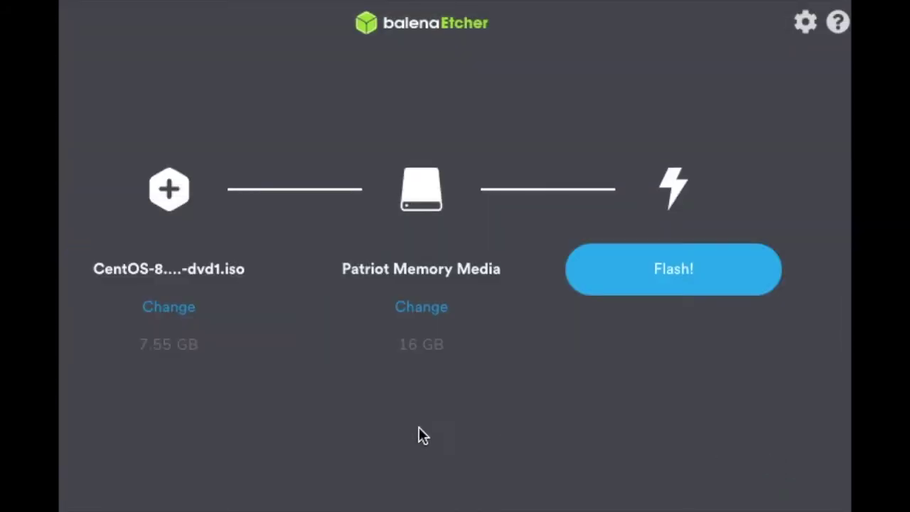
Flash the CentOS image to the 16 GB Patriot Memory drive, authorizing the changes with the account password
{"action": "left_click", "coordinate": [662, 270]}
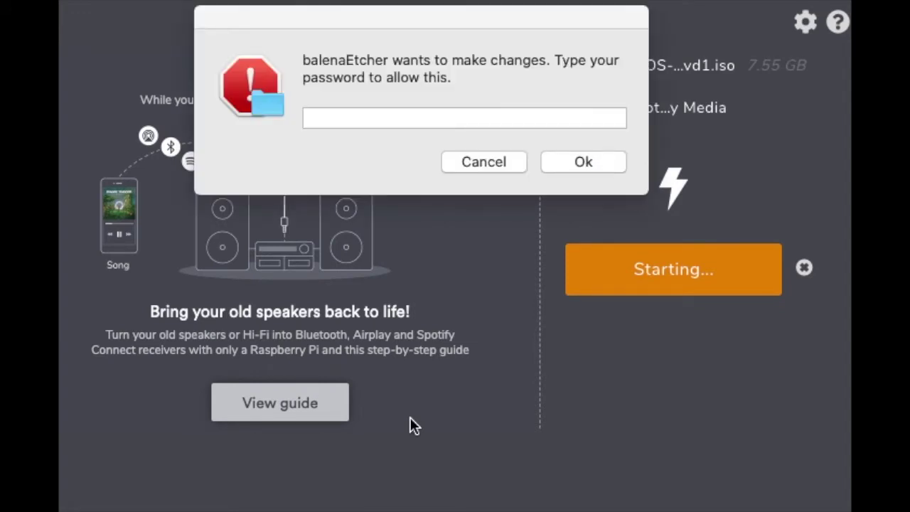
{"action": "type", "text": "**"}
{"action": "key", "text": "BackSpace"}
{"action": "type", "text": "******"}
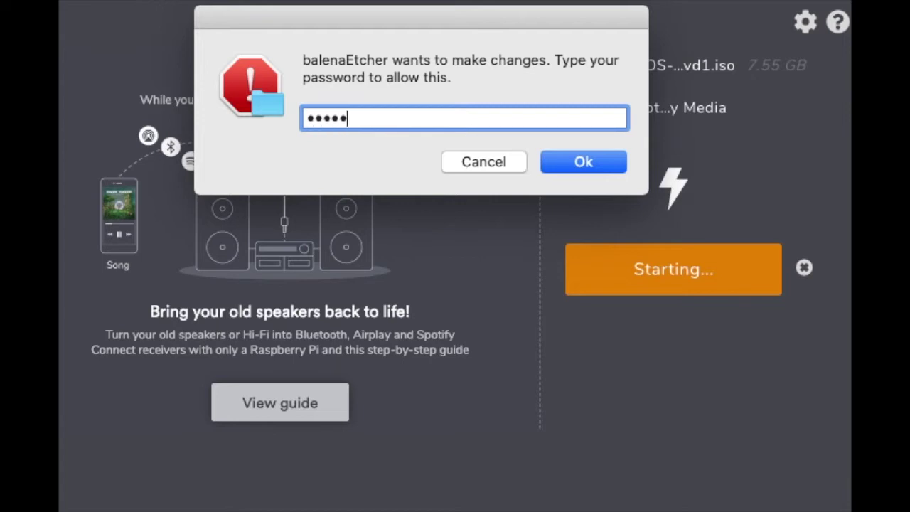
{"action": "type", "text": "***"}
{"action": "key", "text": "Return"}
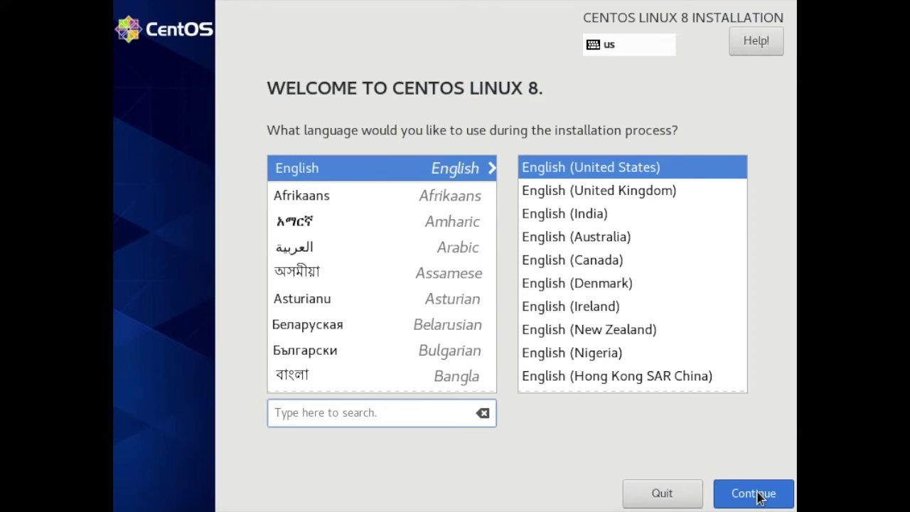
Begin the CentOS installation in English (United States) on the ATA VBOX HARDDISK with automatic storage configuration
{"action": "left_click", "coordinate": [753, 493]}
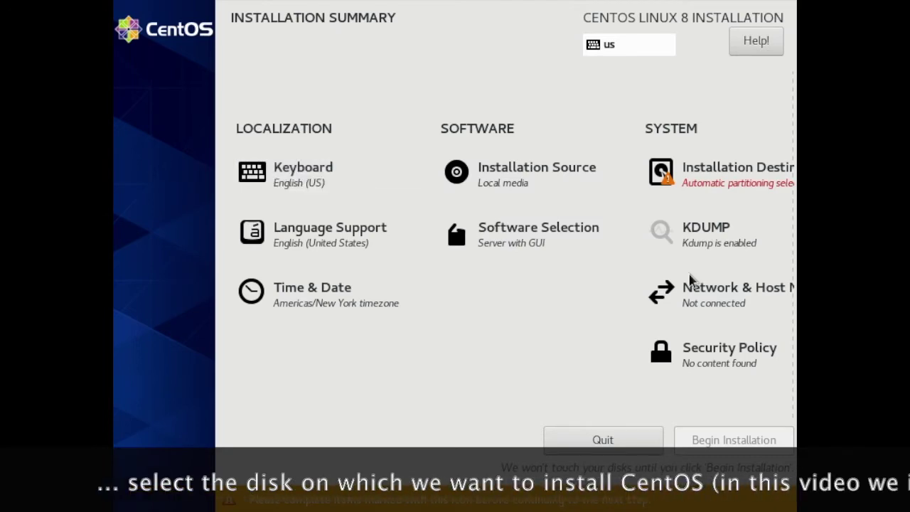
{"action": "left_click", "coordinate": [696, 187]}
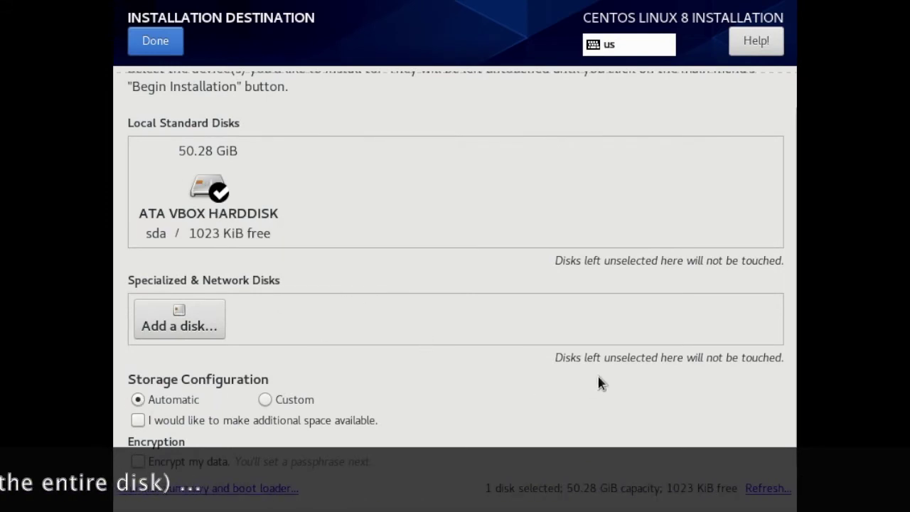
{"action": "left_click", "coordinate": [154, 41]}
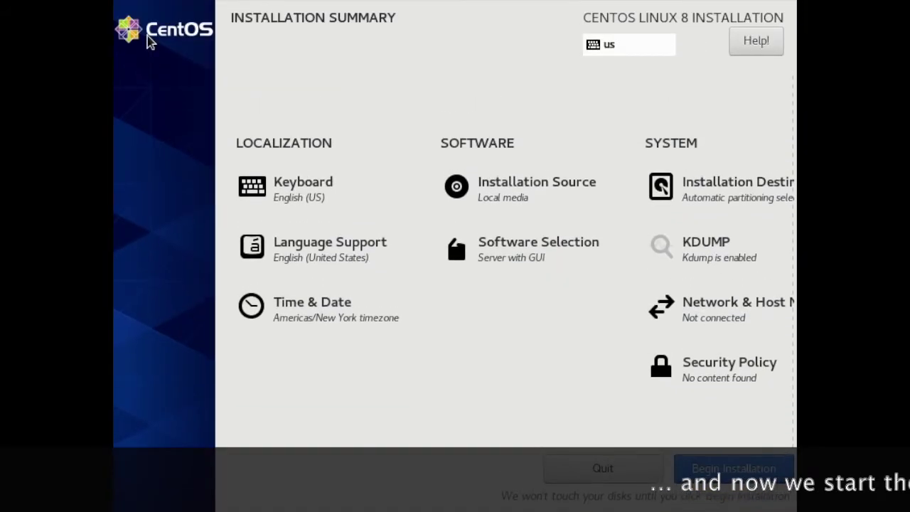
{"action": "left_click", "coordinate": [740, 467]}
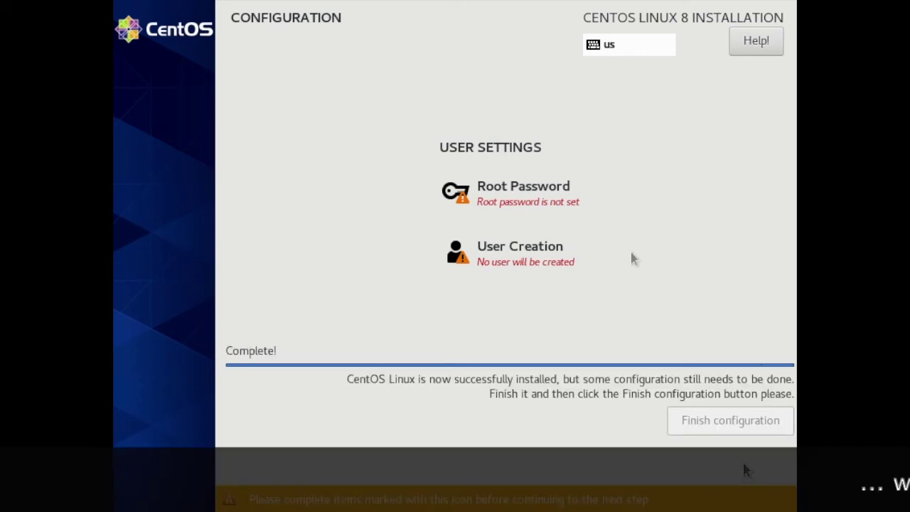
Set and confirm the root password, accepting it despite its short length
{"action": "left_click", "coordinate": [509, 192]}
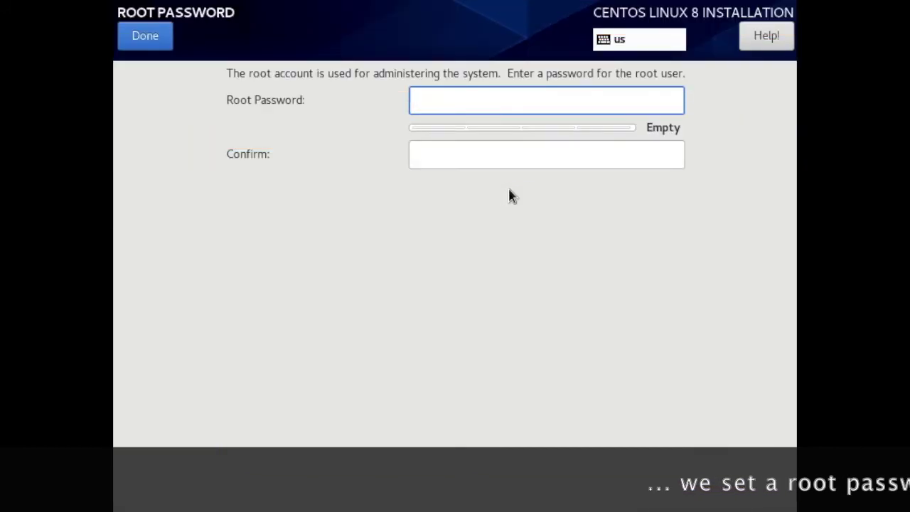
{"action": "type", "text": "•"}
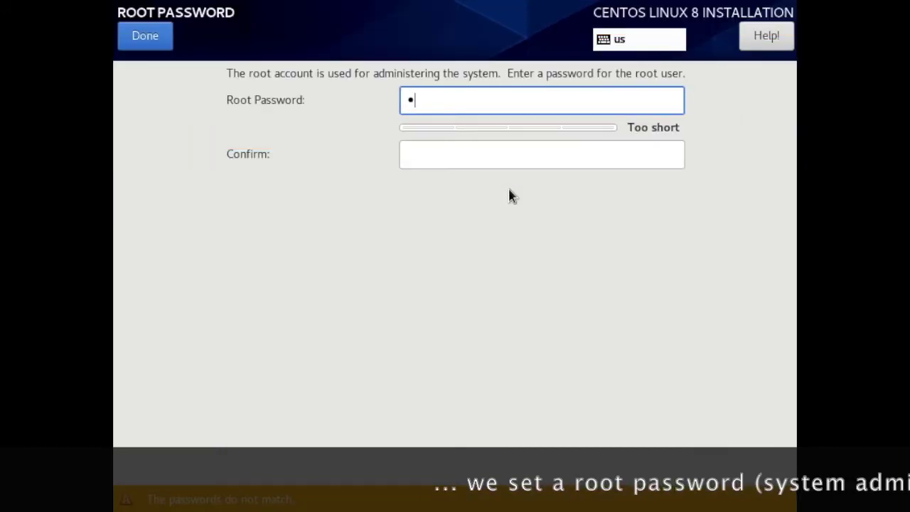
{"action": "left_click", "coordinate": [469, 156]}
{"action": "type", "text": "•"}
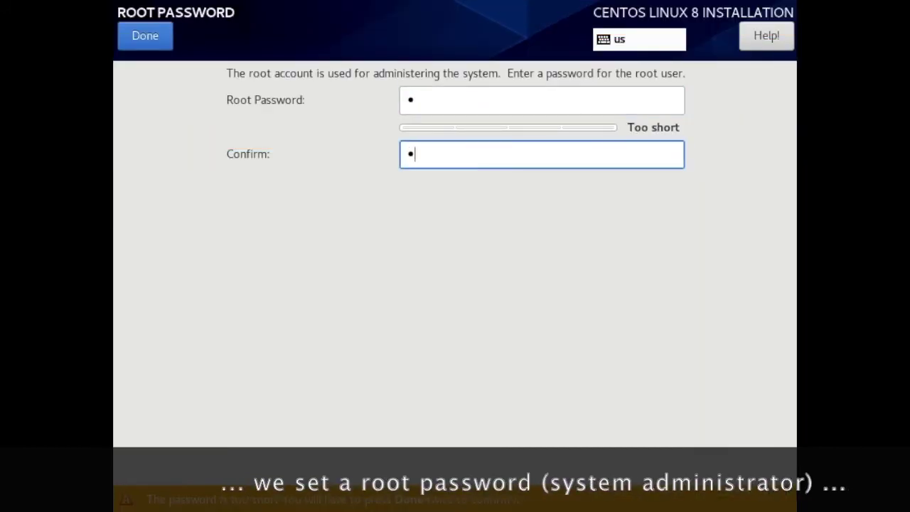
{"action": "left_click", "coordinate": [135, 36]}
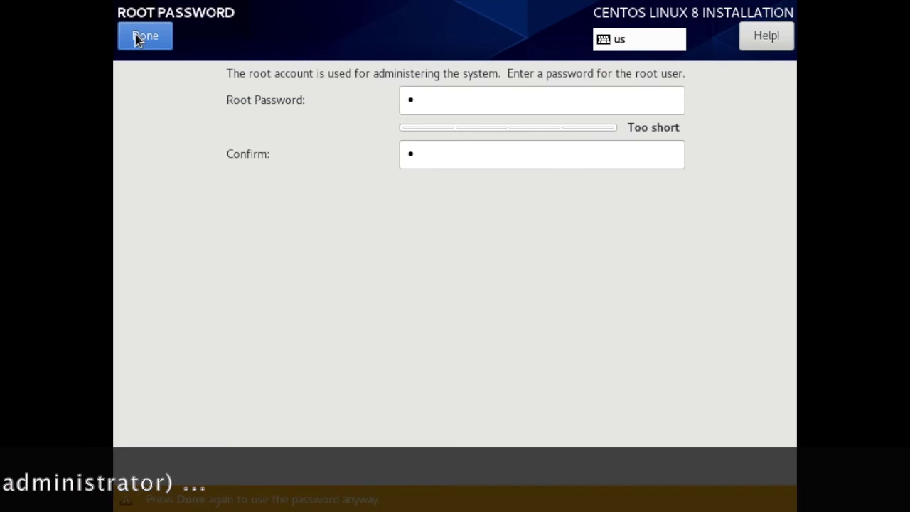
{"action": "left_click", "coordinate": [136, 37]}
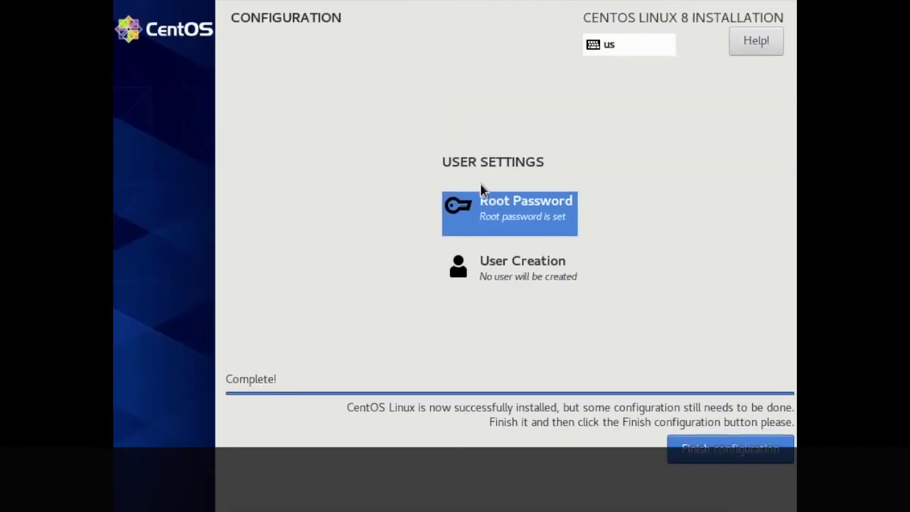
Create a user with full name CentOS and user name centos, entering and confirming the account password
{"action": "left_click", "coordinate": [511, 271]}
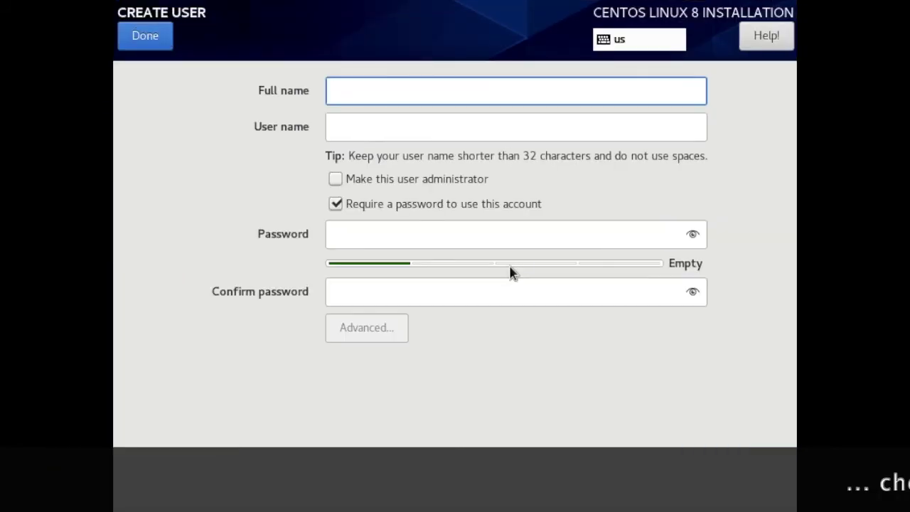
{"action": "type", "text": "CentOS"}
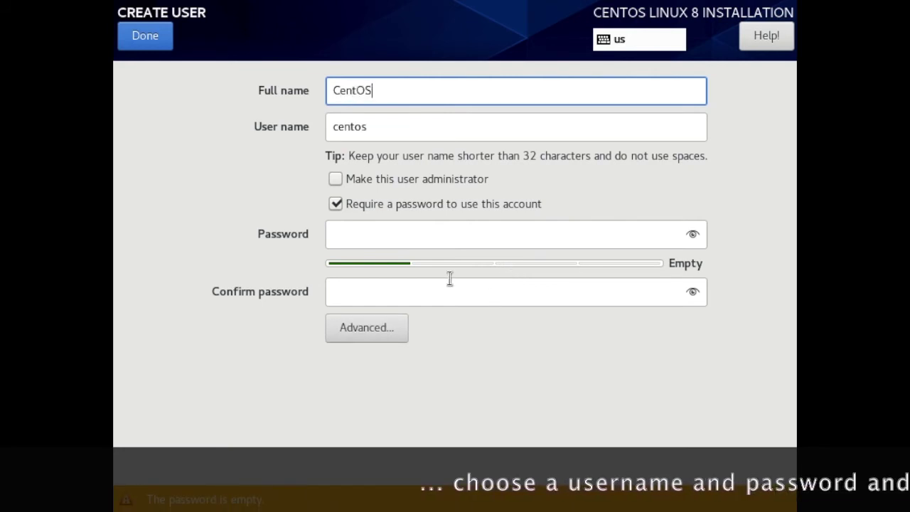
{"action": "left_click", "coordinate": [356, 232]}
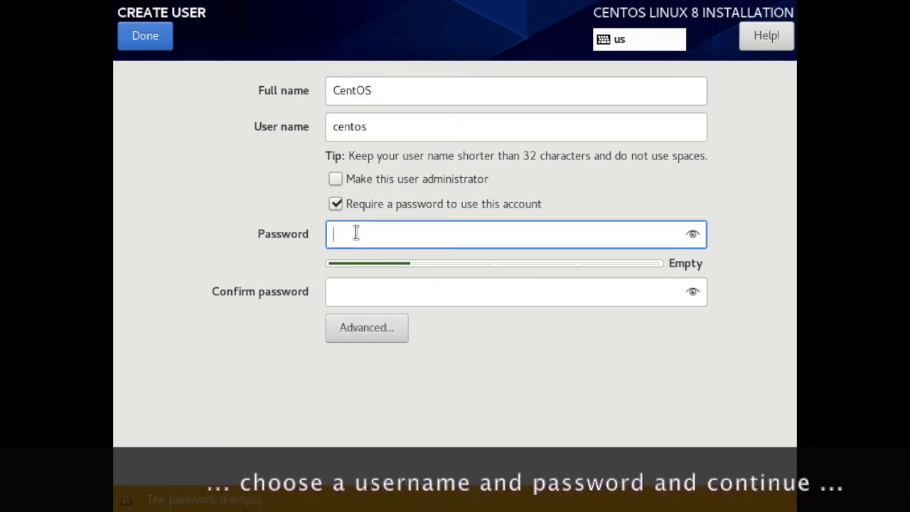
{"action": "type", "text": "c"}
{"action": "left_click", "coordinate": [353, 289]}
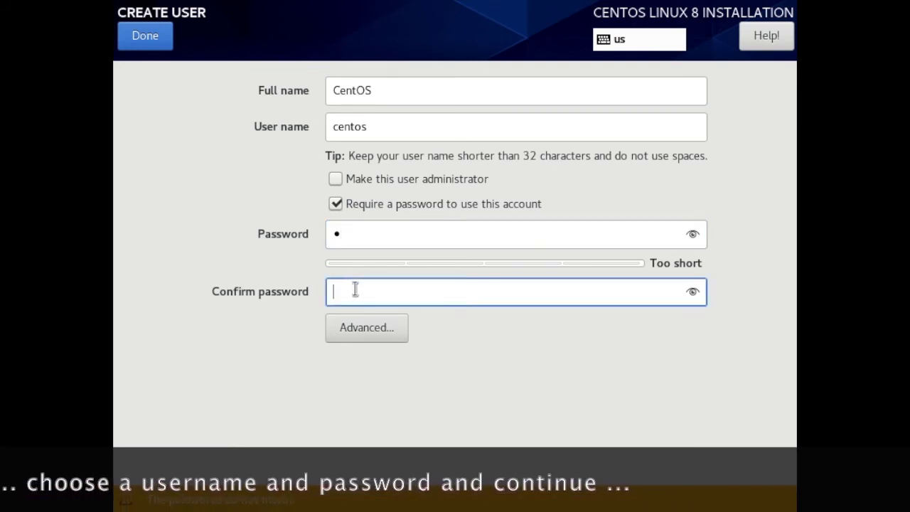
{"action": "type", "text": "c"}
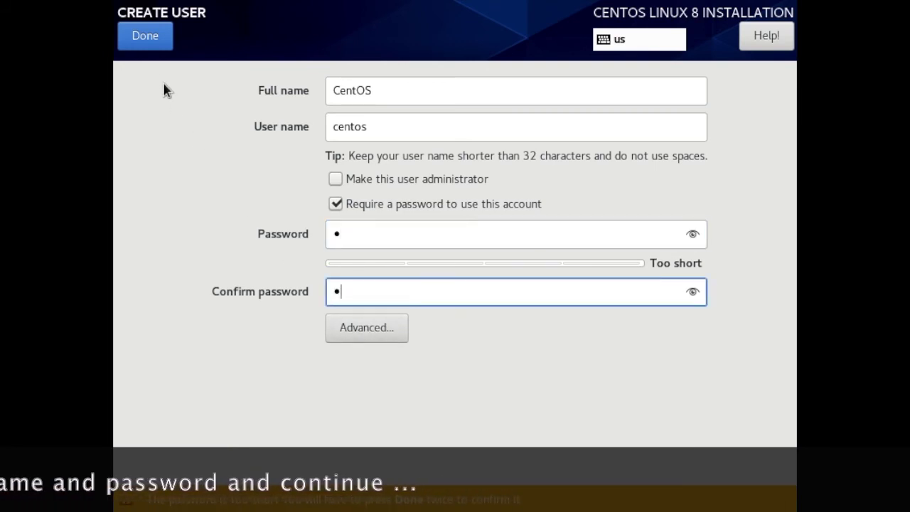
{"action": "left_click", "coordinate": [139, 39]}
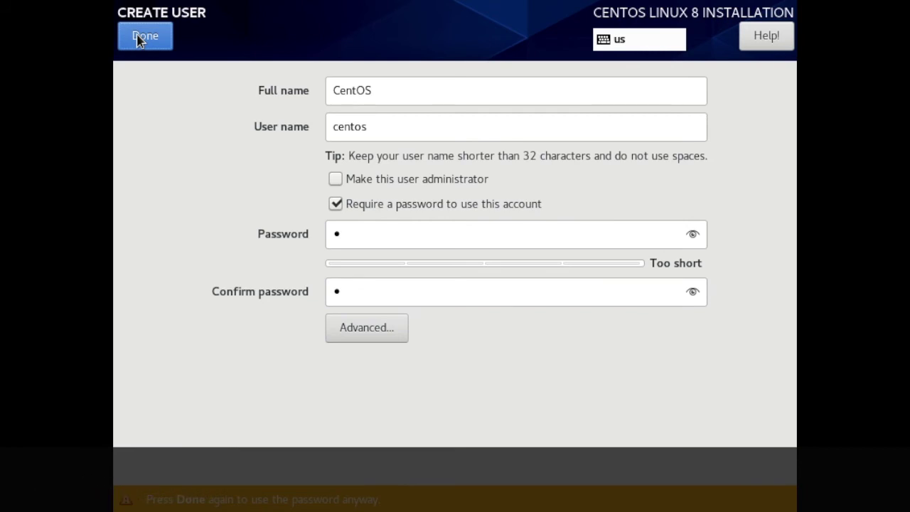
{"action": "left_click", "coordinate": [140, 39]}
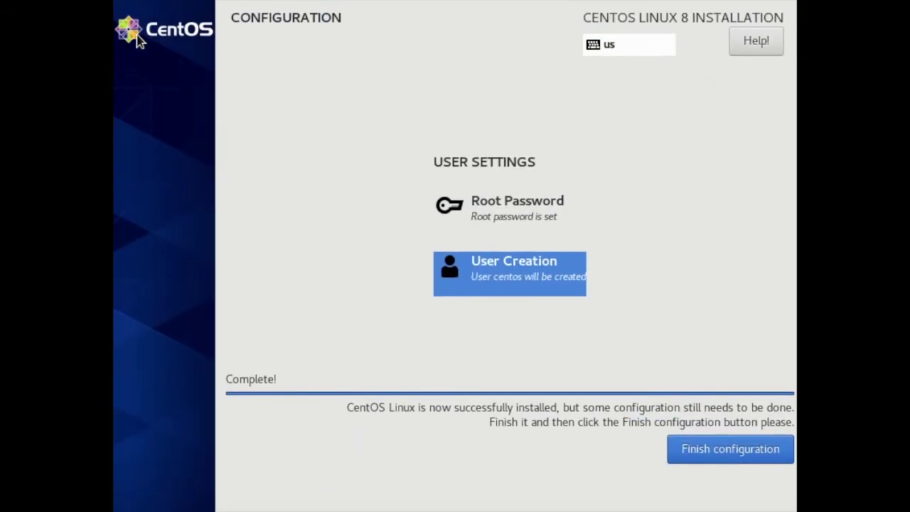
Finish the installer configuration and reboot into the installed system
{"action": "left_click", "coordinate": [704, 456]}
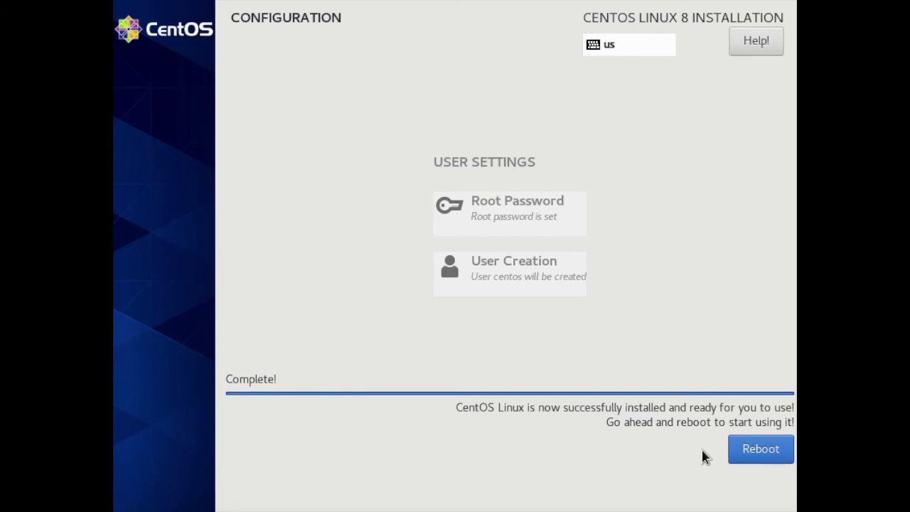
{"action": "left_click", "coordinate": [759, 448]}
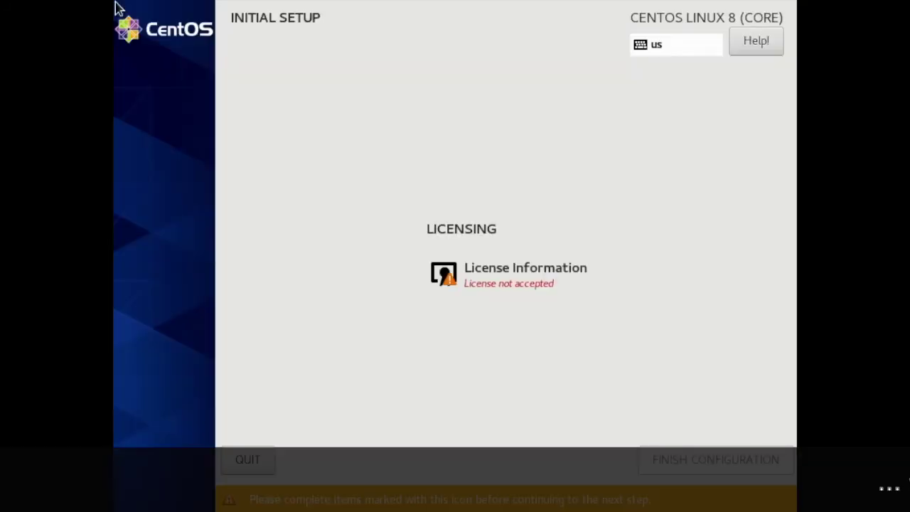
Accept the CentOS 8 Linux license agreement and finish the initial setup
{"action": "left_click", "coordinate": [491, 282]}
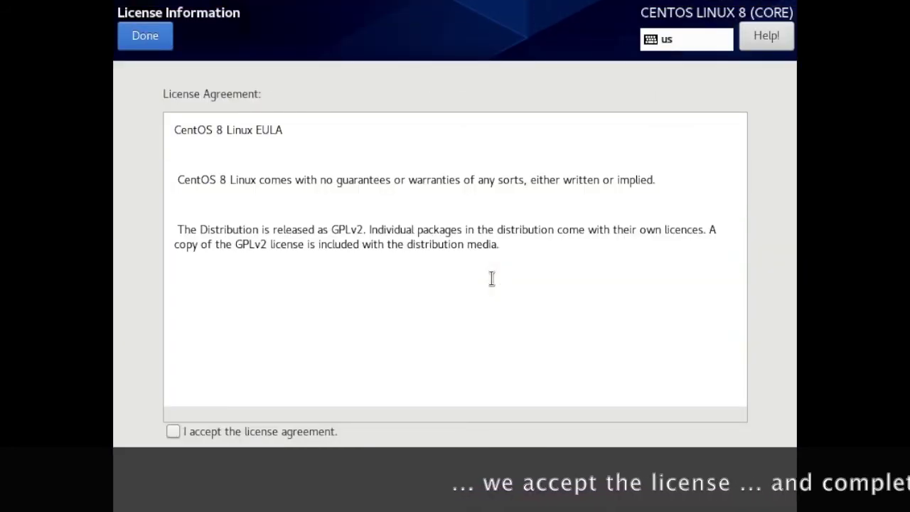
{"action": "left_click", "coordinate": [173, 431]}
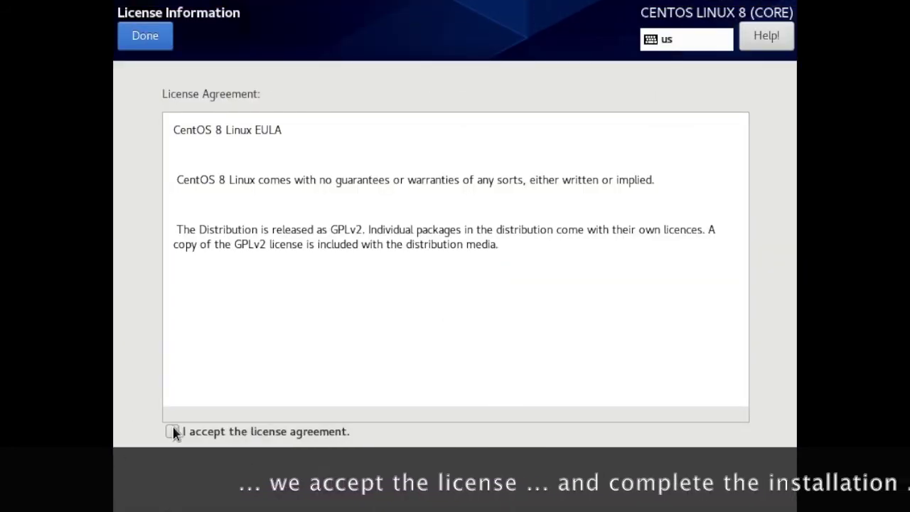
{"action": "left_click", "coordinate": [153, 39]}
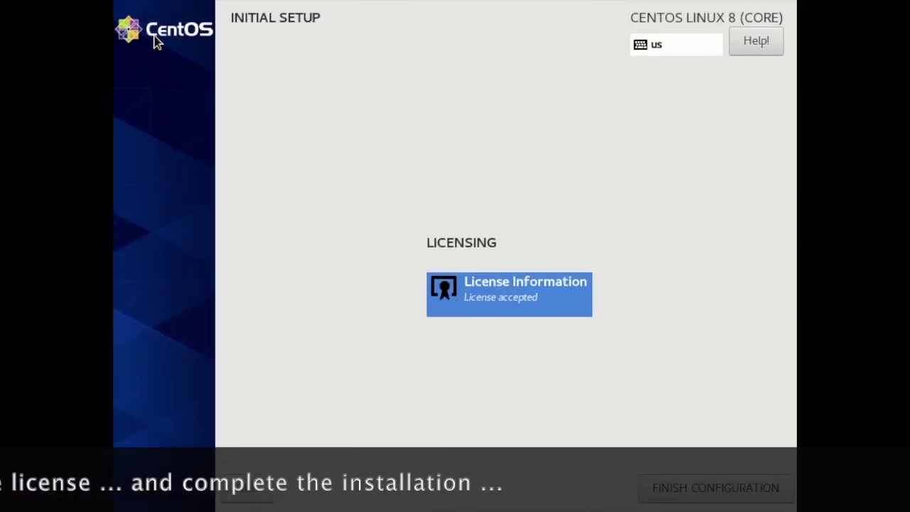
{"action": "left_click", "coordinate": [730, 487]}
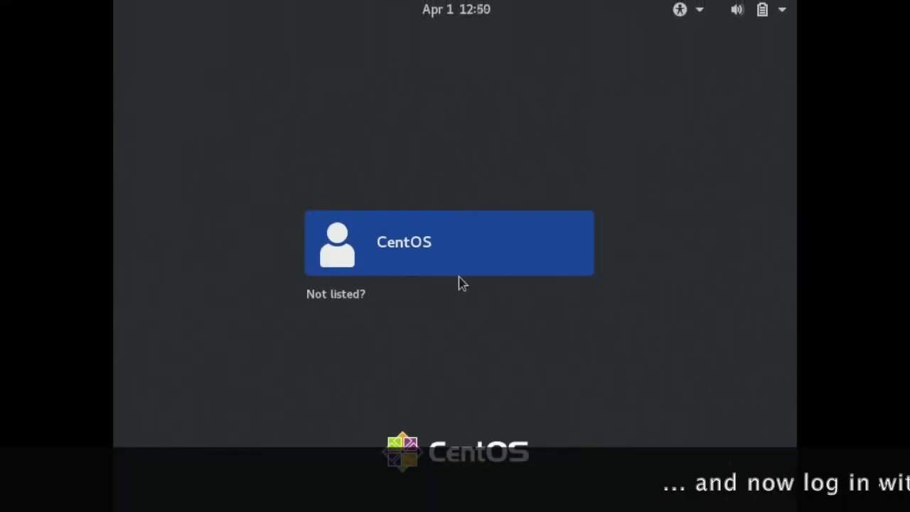
Sign in to the CentOS user account by entering its password
{"action": "left_click", "coordinate": [447, 242]}
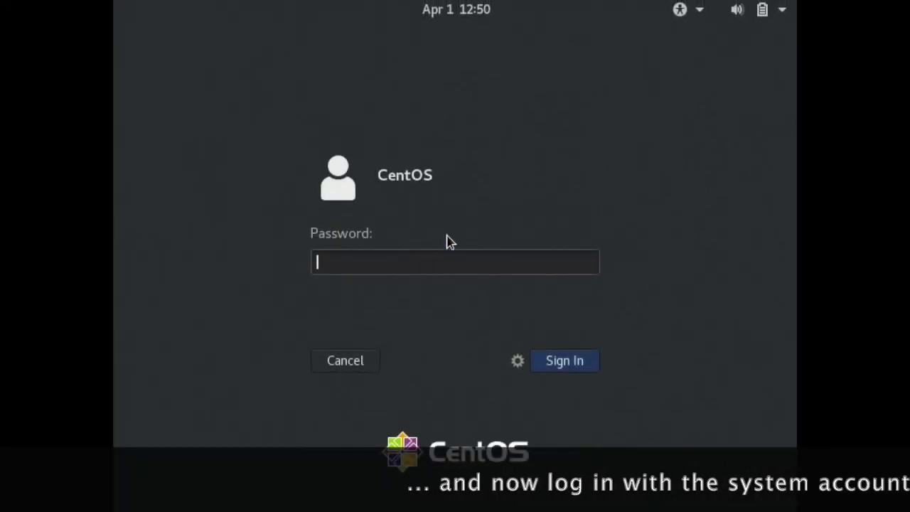
{"action": "type", "text": "c"}
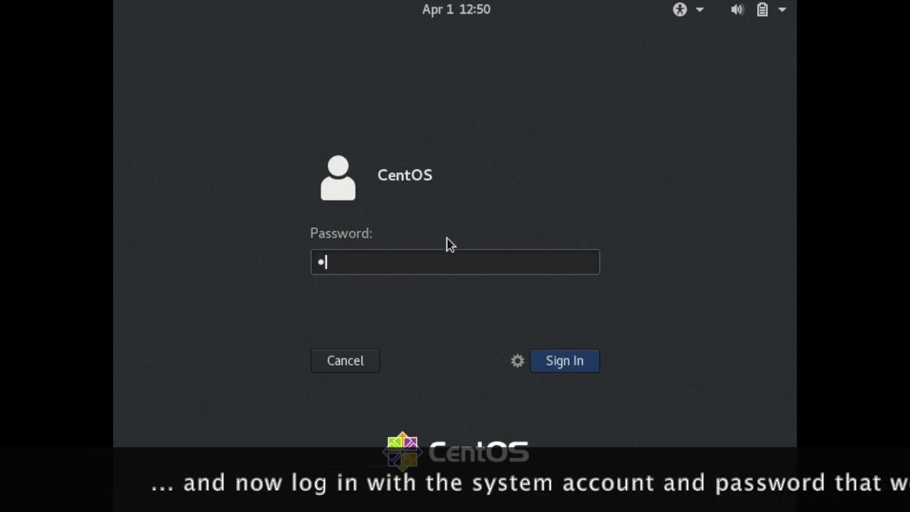
{"action": "left_click", "coordinate": [565, 371]}
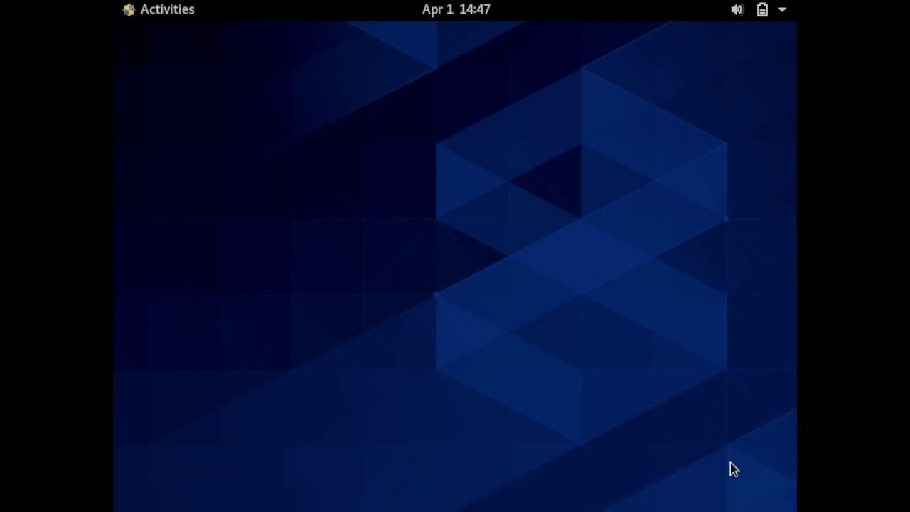
Look through the desktop's favourite applications and the full list of installed applications, and return to the desktop
{"action": "left_click", "coordinate": [130, 10]}
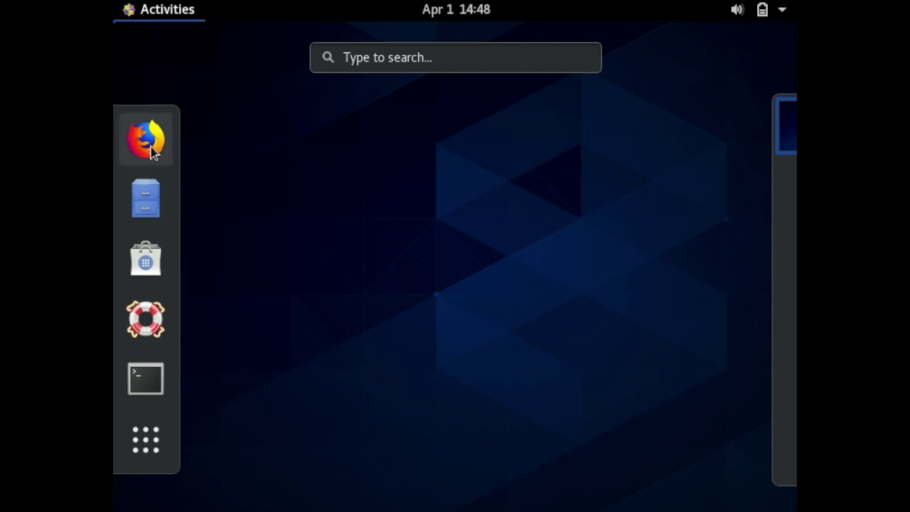
{"action": "left_click", "coordinate": [146, 440]}
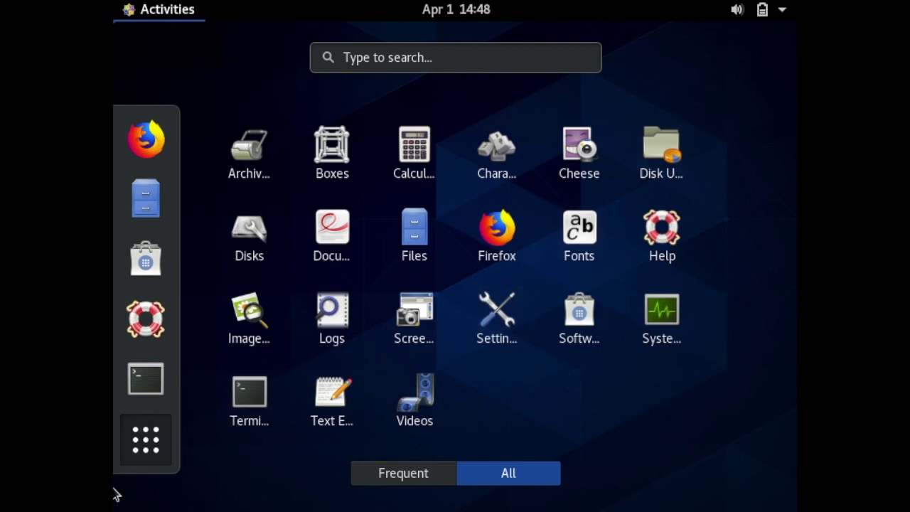
{"action": "left_click", "coordinate": [147, 449]}
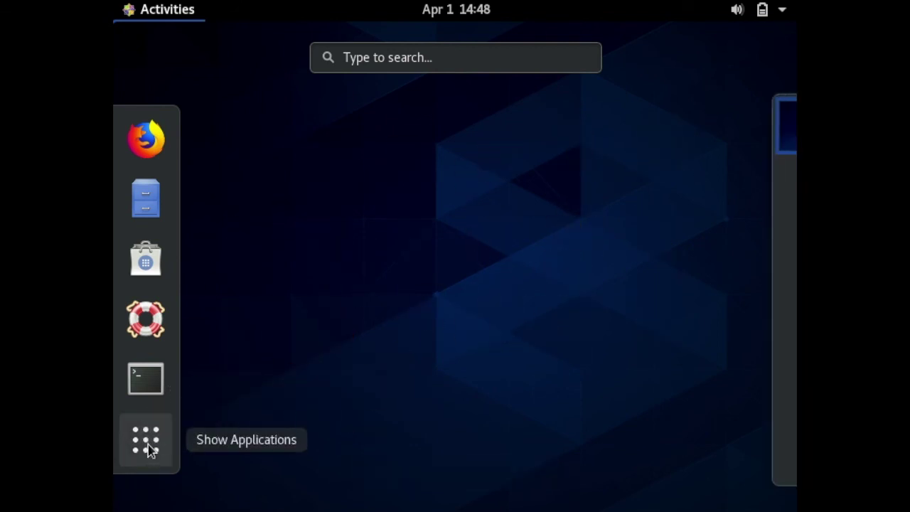
{"action": "left_click", "coordinate": [151, 8]}
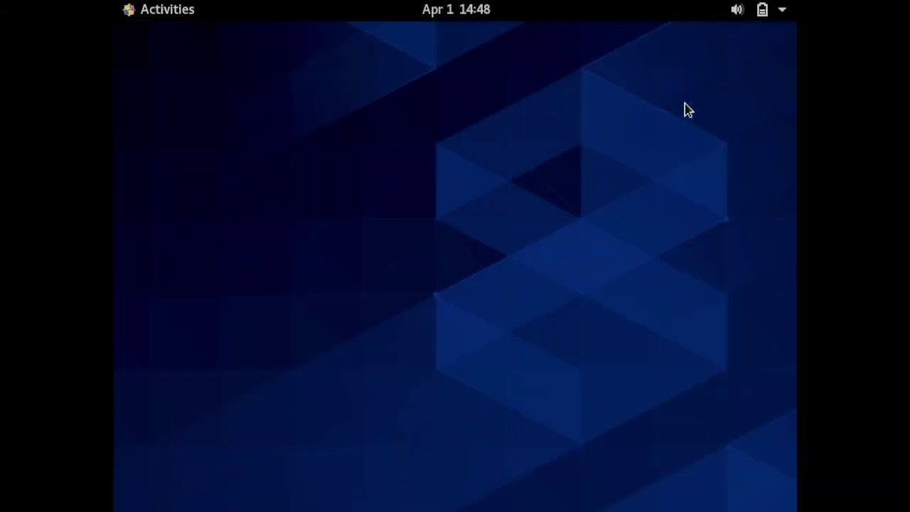
Power off the CentOS system
{"action": "left_click", "coordinate": [782, 13]}
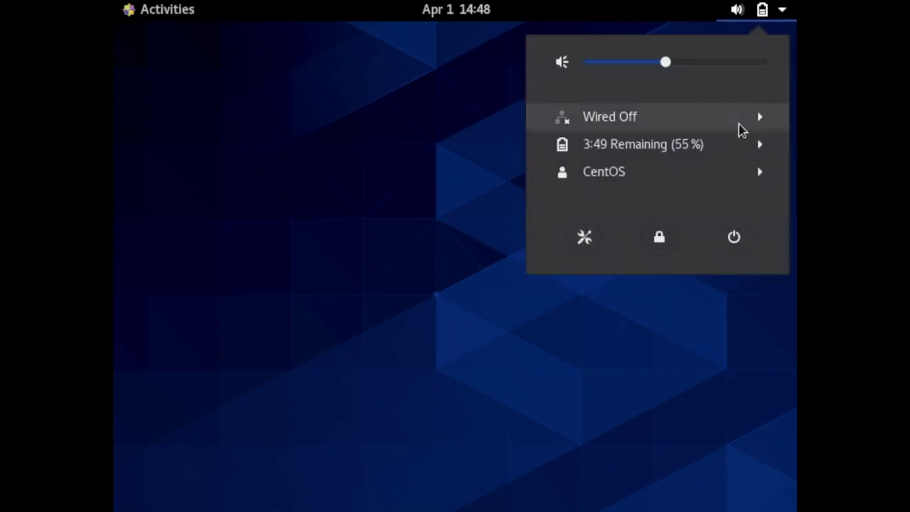
{"action": "left_click", "coordinate": [734, 238]}
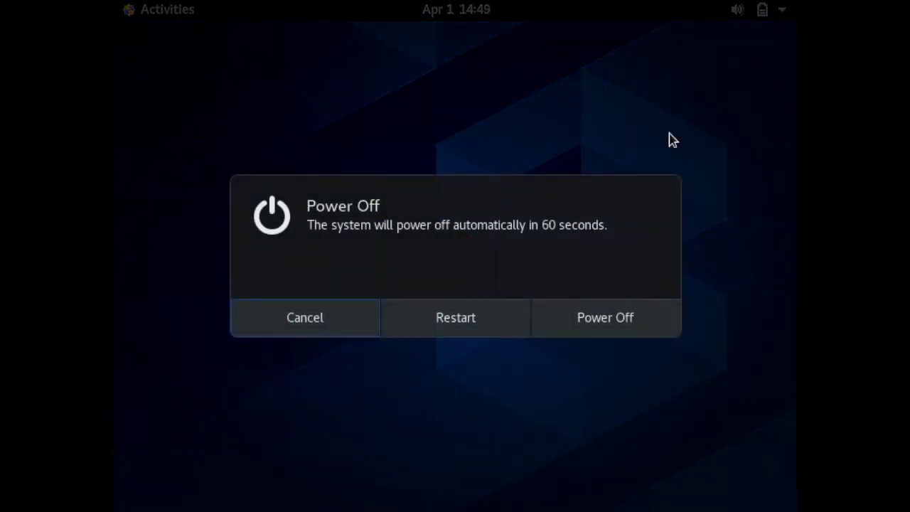
{"action": "left_click", "coordinate": [589, 320]}
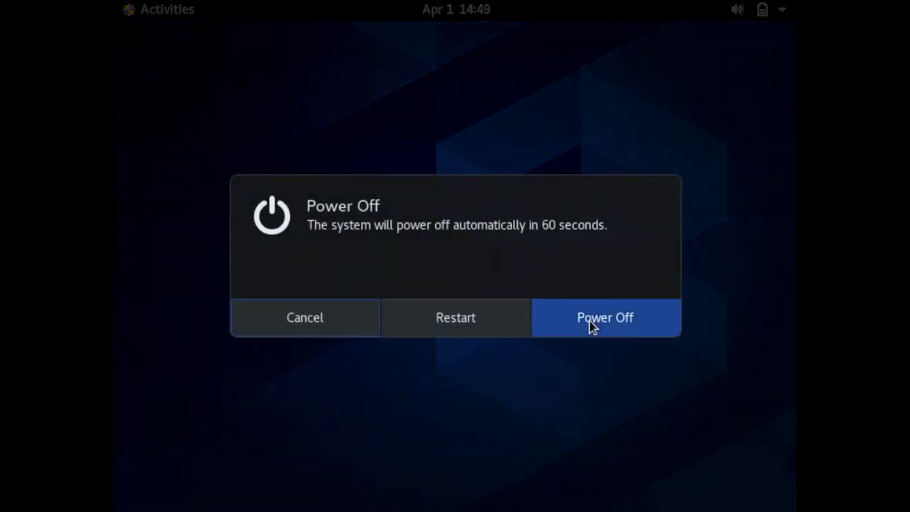
{"action": "left_click", "coordinate": [590, 321]}
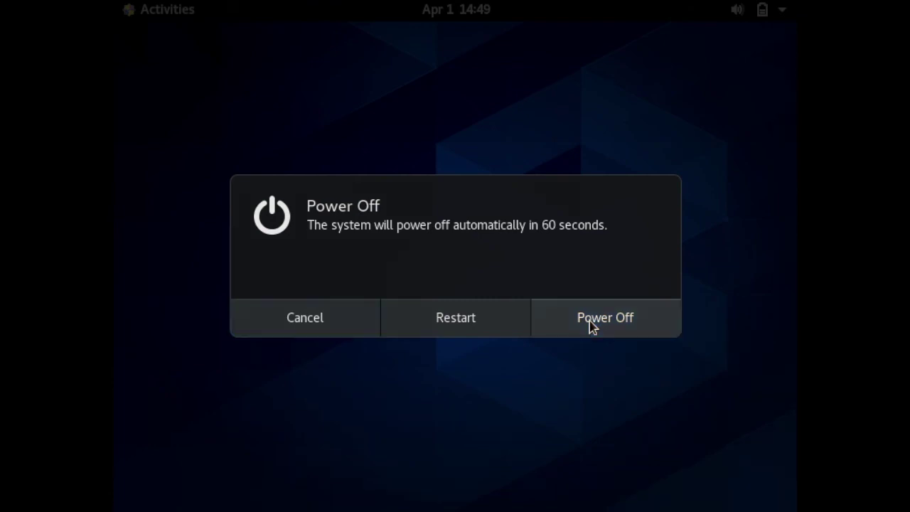